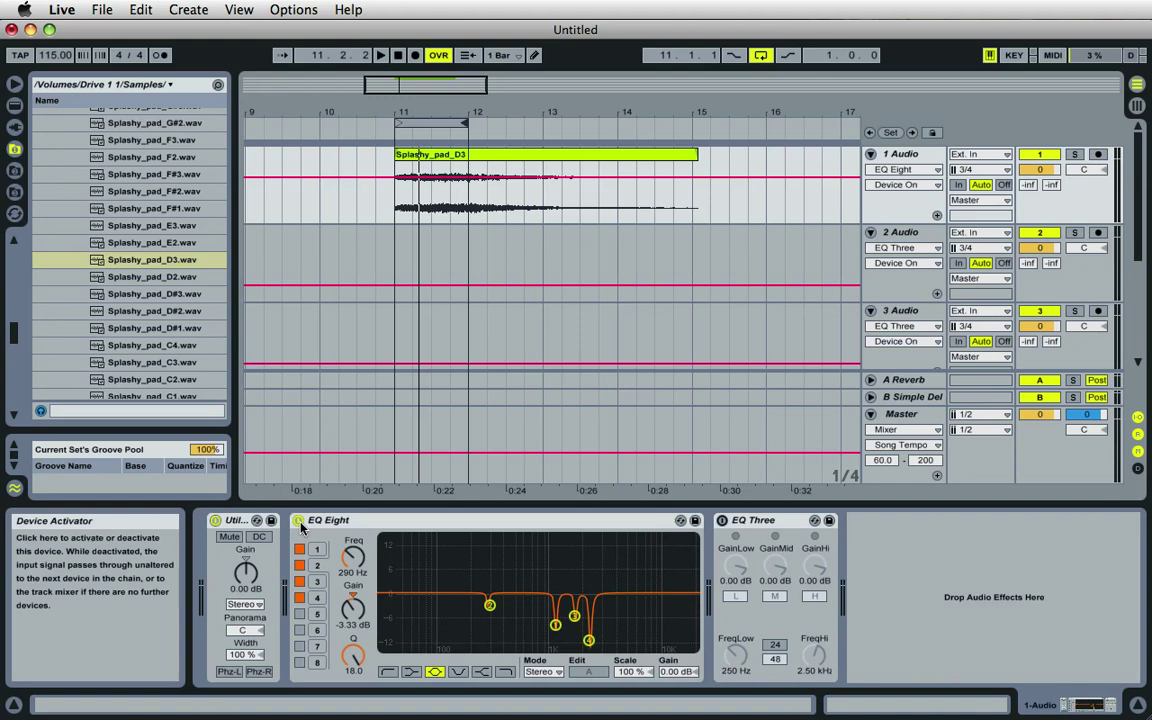
A/B the pad from bar 11 with EQ Eight bypassed and on, then stop and select 1 Audio.
{"action": "left_click", "coordinate": [446, 127]}
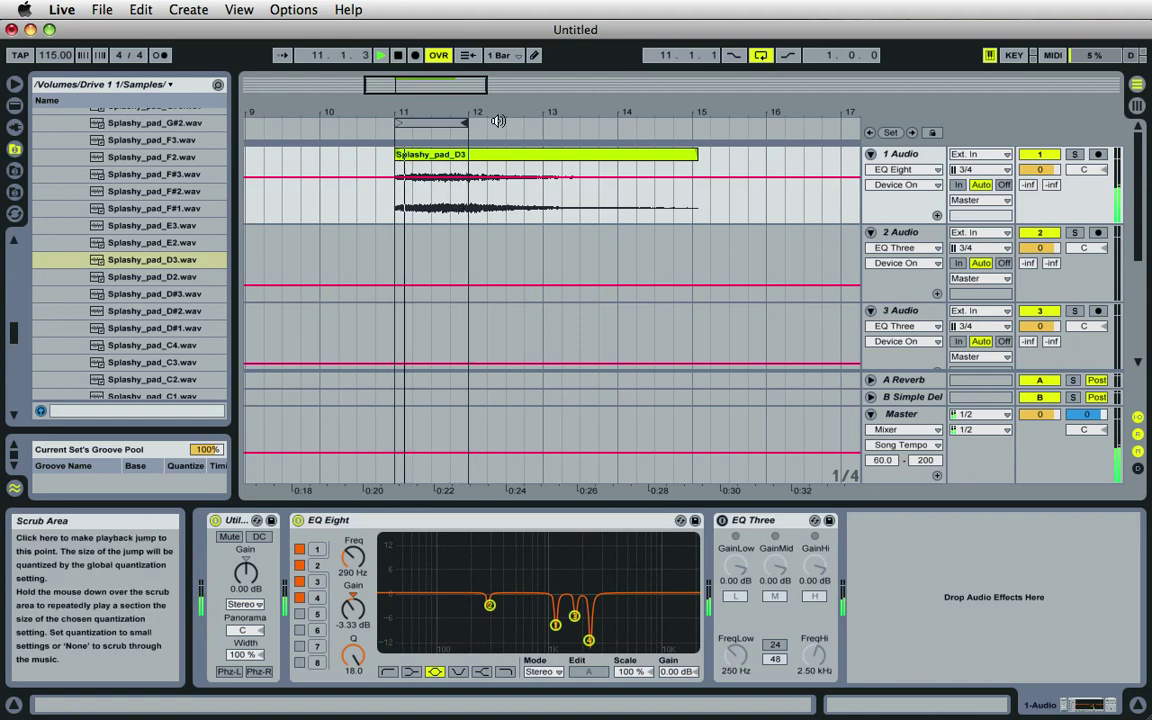
{"action": "left_click", "coordinate": [297, 521]}
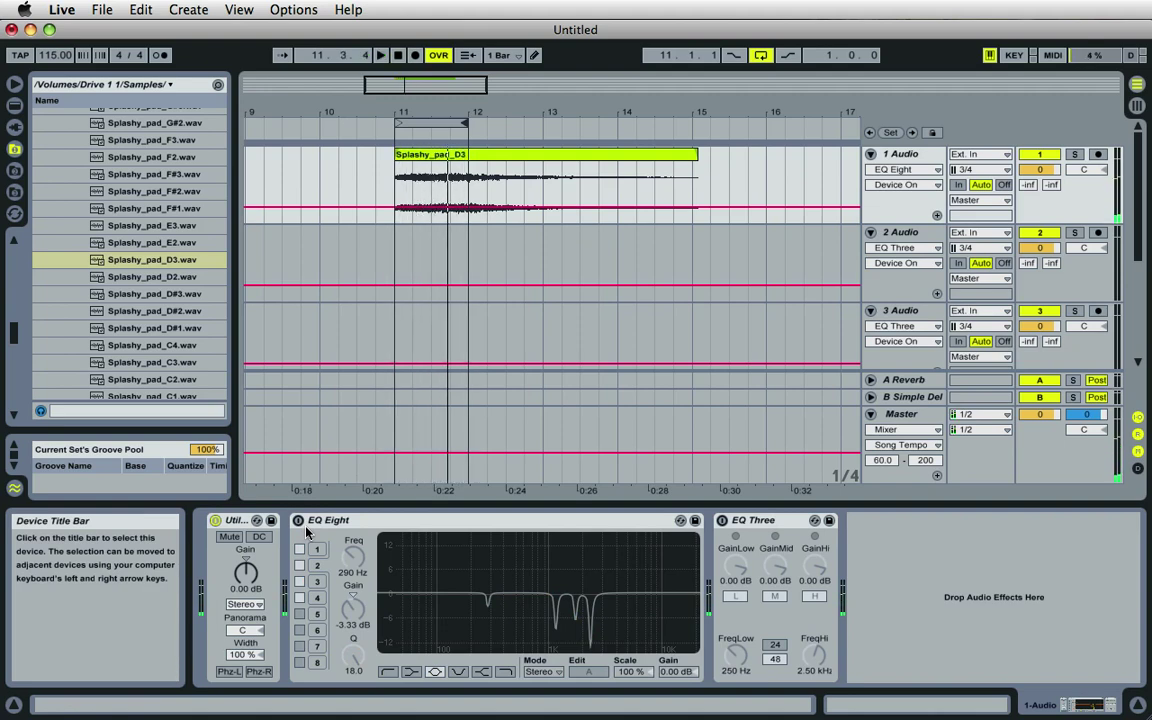
{"action": "left_click", "coordinate": [394, 133]}
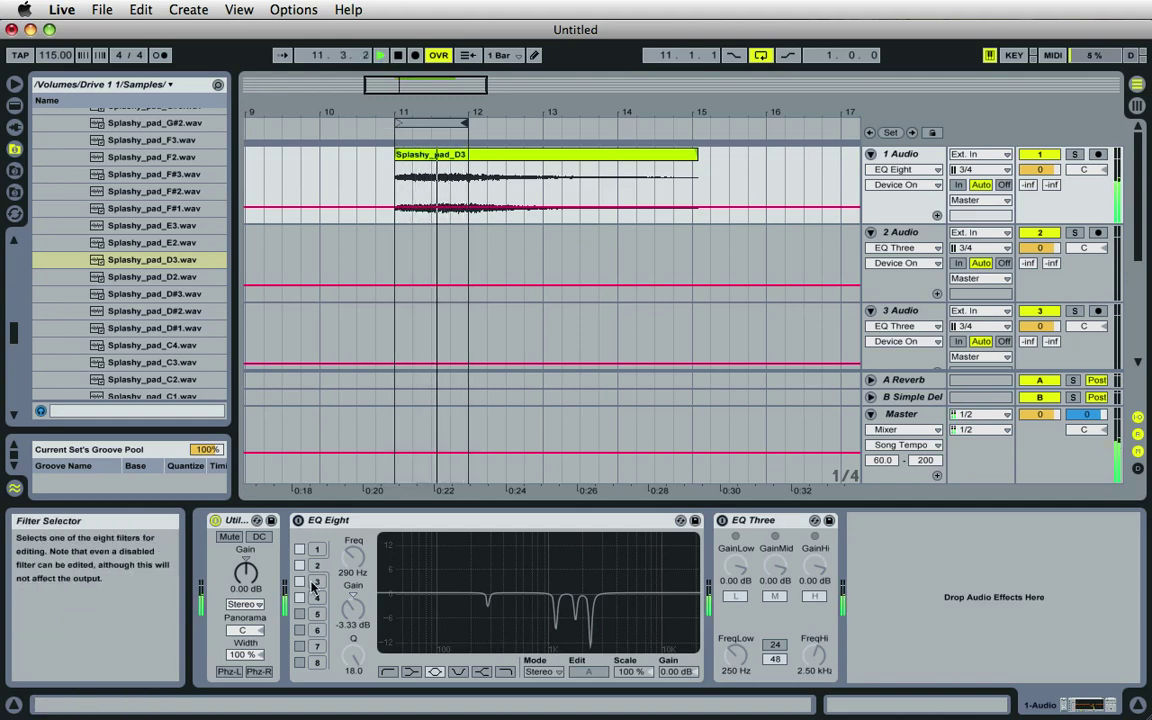
{"action": "left_click", "coordinate": [298, 527]}
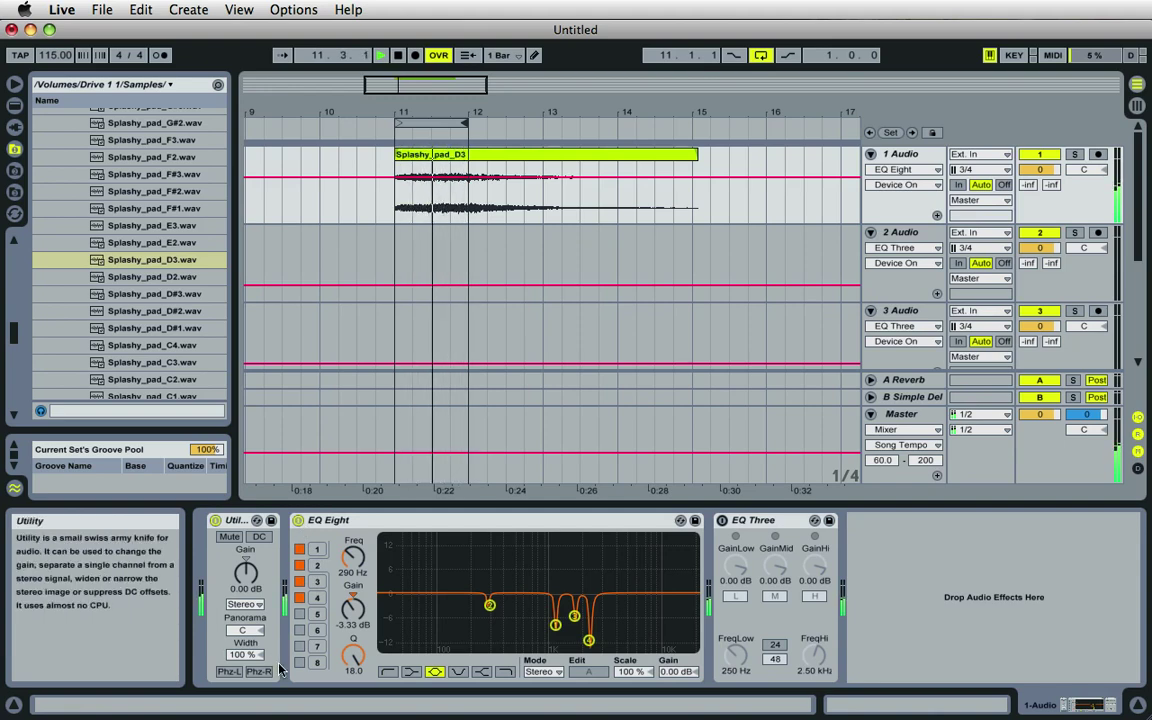
{"action": "key", "text": "space"}
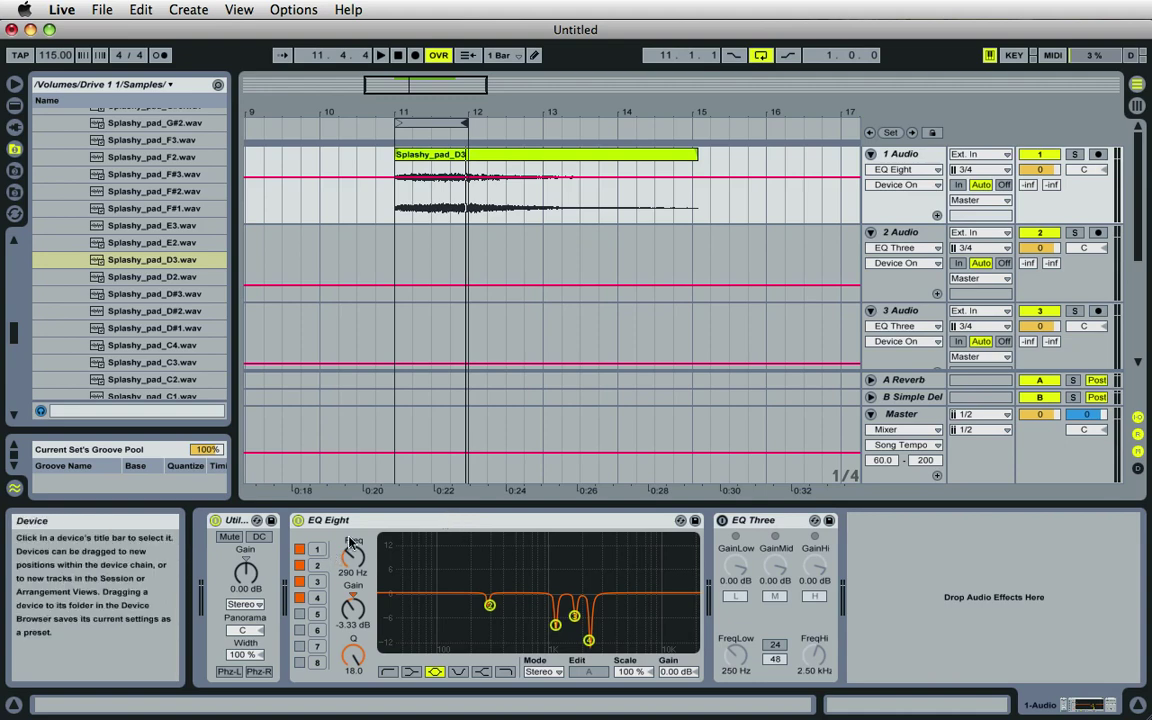
{"action": "left_click", "coordinate": [897, 157]}
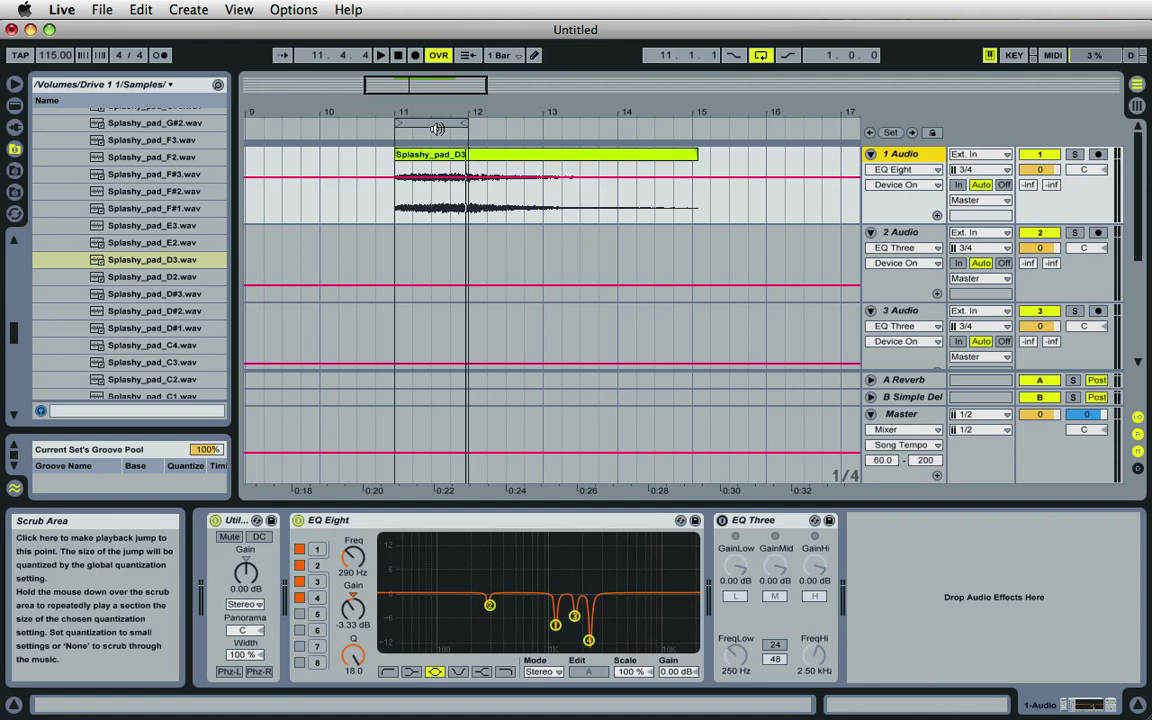
Use the EQ Eight context menu's Reset All Gains to return every band to 0.00 dB.
{"action": "right_click", "coordinate": [435, 519]}
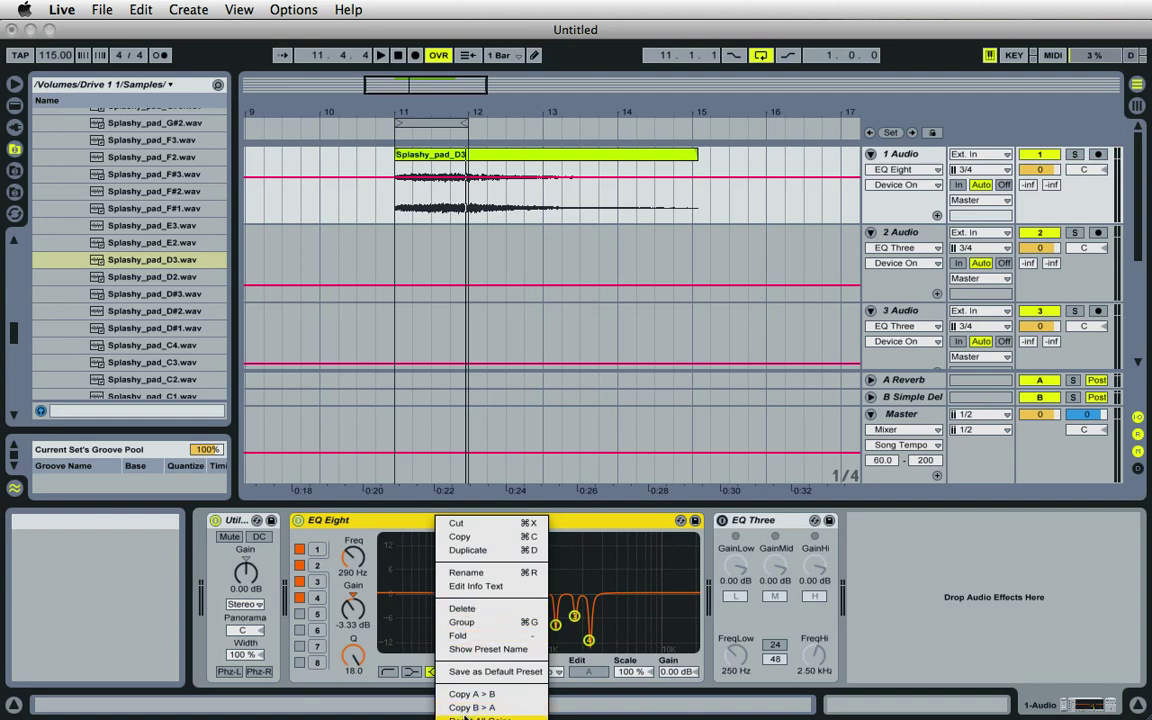
{"action": "left_click", "coordinate": [480, 717]}
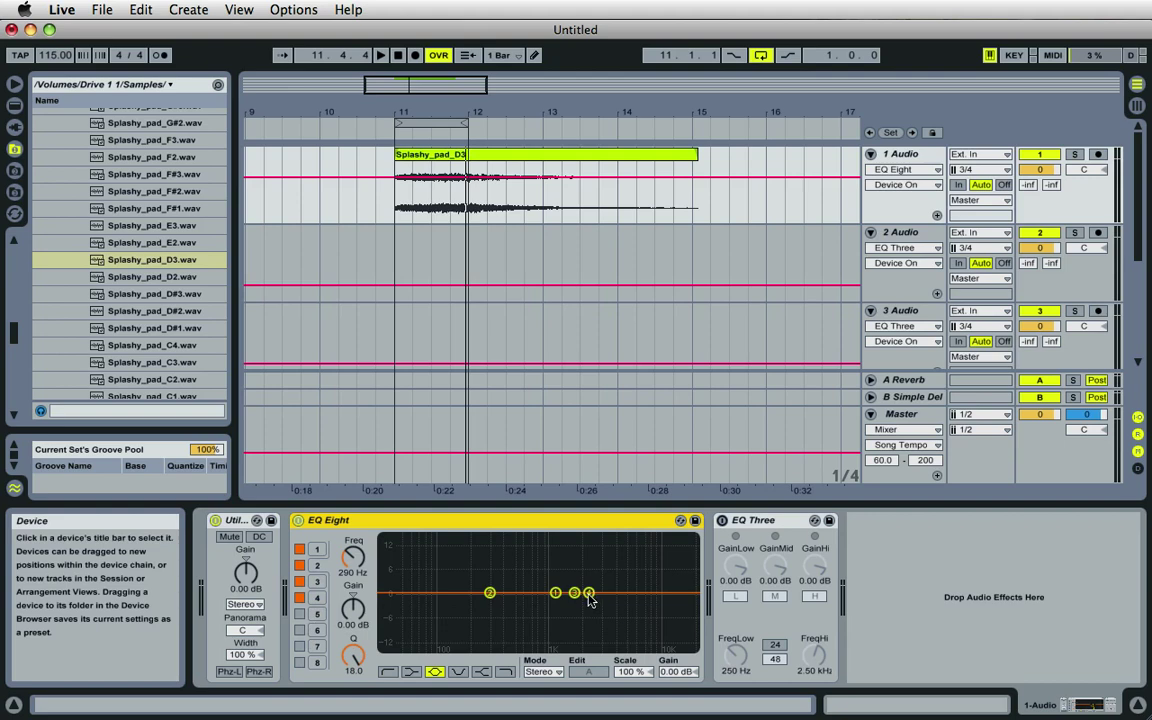
Shape EQ Eight band 4 into a narrow boost of about 14.8 dB at Q 18.0, swept upward in frequency.
{"action": "left_click_drag", "start_coordinate": [590, 598], "coordinate": [631, 598]}
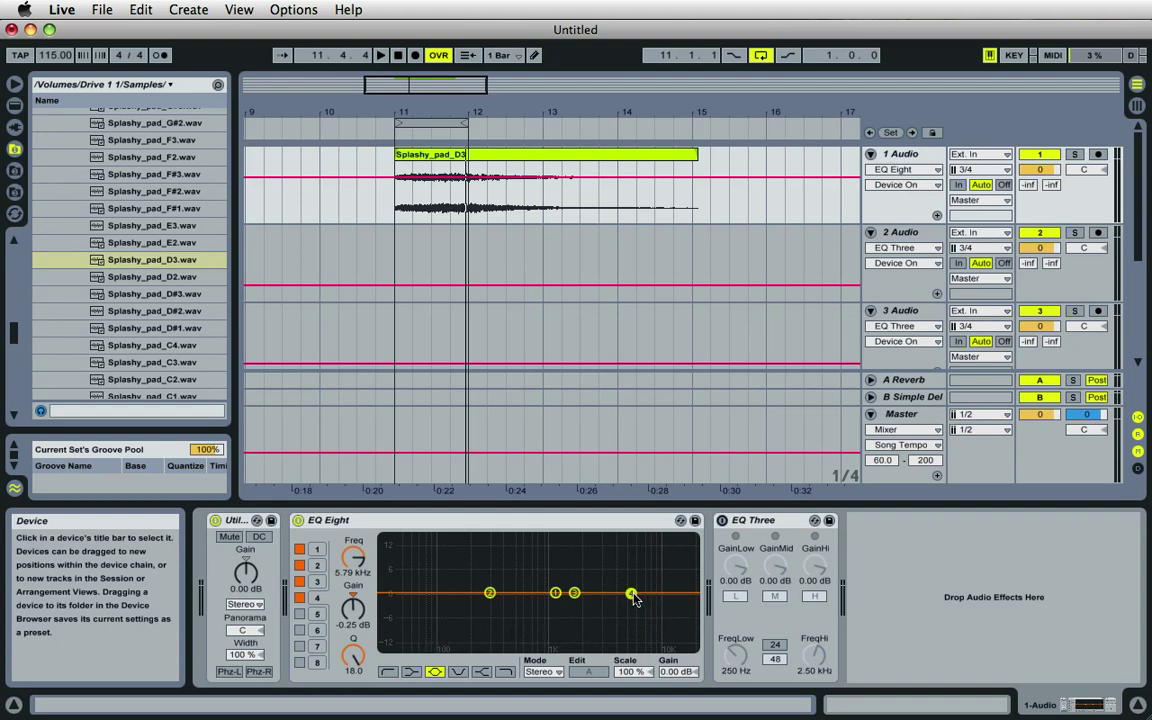
{"action": "left_click_drag", "start_coordinate": [633, 593], "coordinate": [643, 538]}
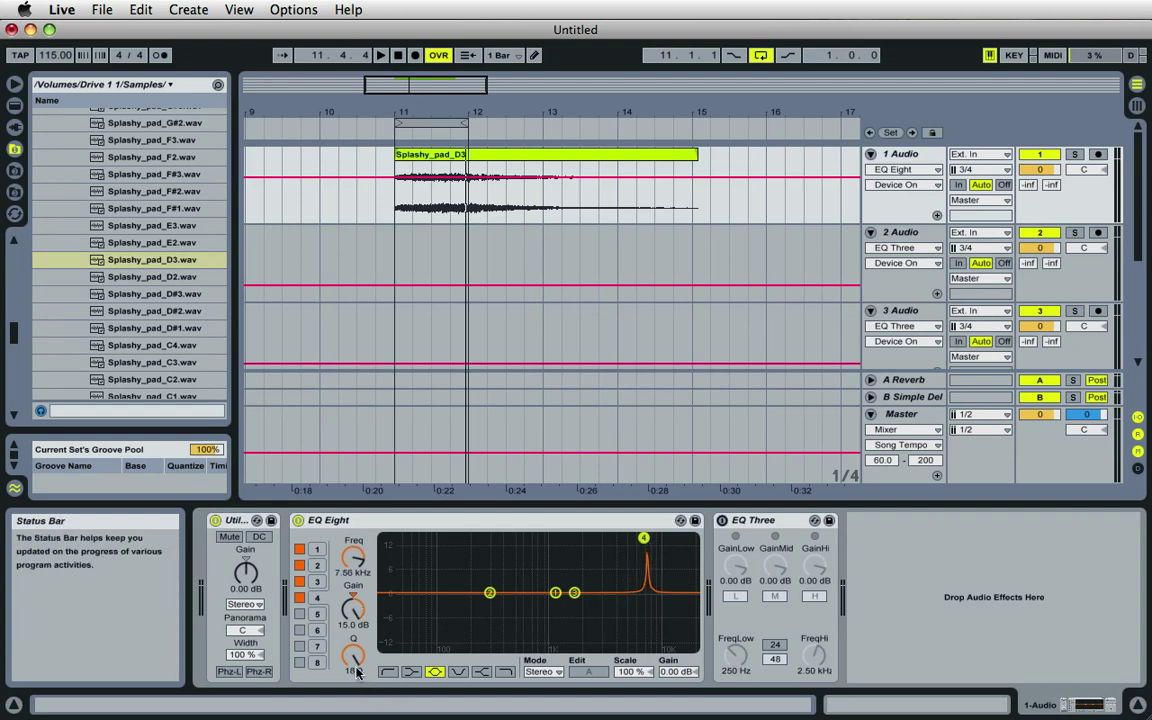
{"action": "left_click_drag", "start_coordinate": [353, 655], "coordinate": [355, 667]}
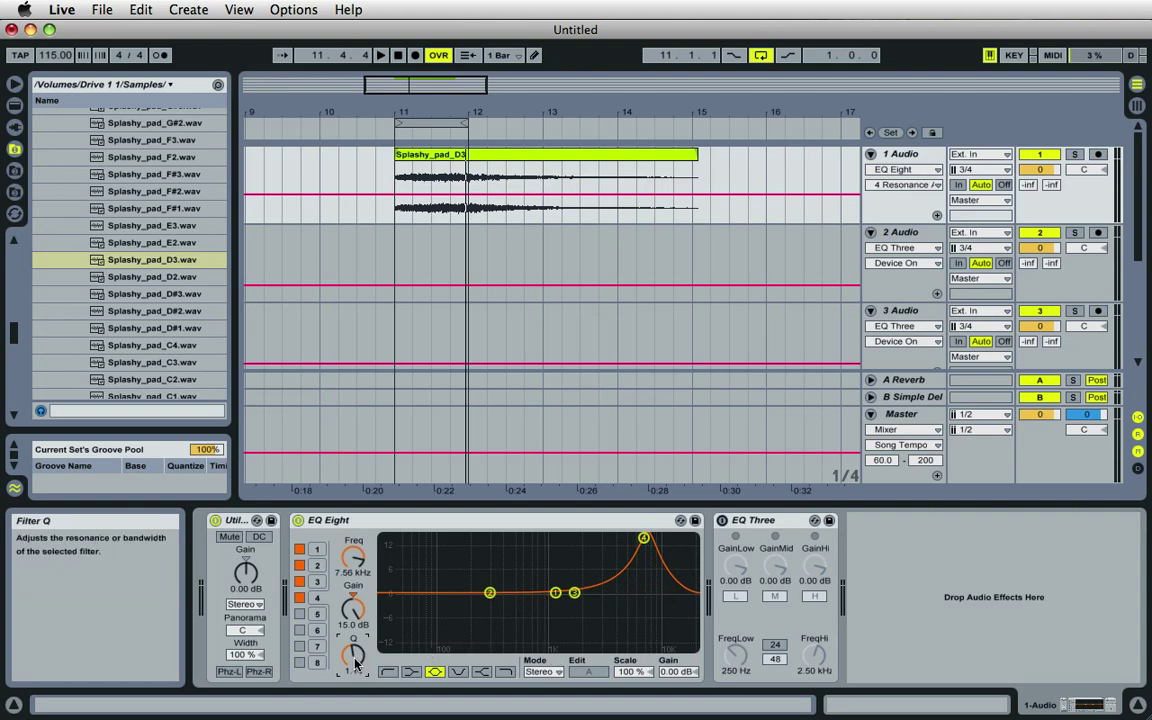
{"action": "left_click_drag", "start_coordinate": [355, 661], "coordinate": [355, 660]}
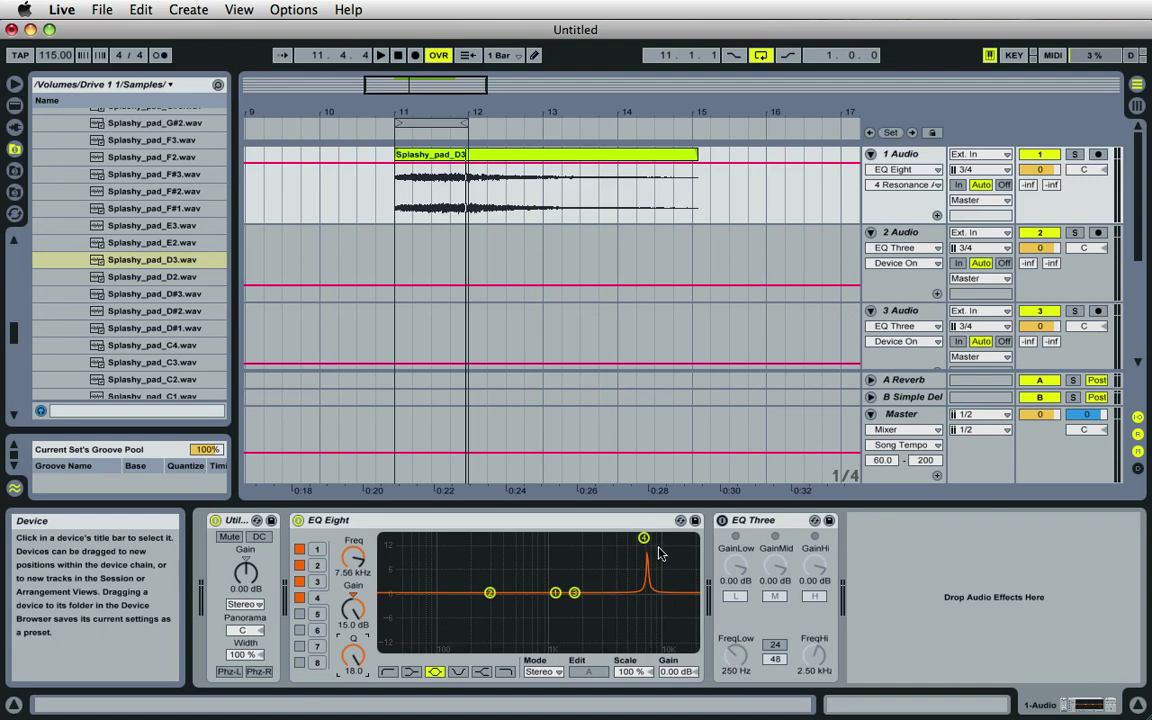
{"action": "left_click_drag", "start_coordinate": [643, 538], "coordinate": [679, 542]}
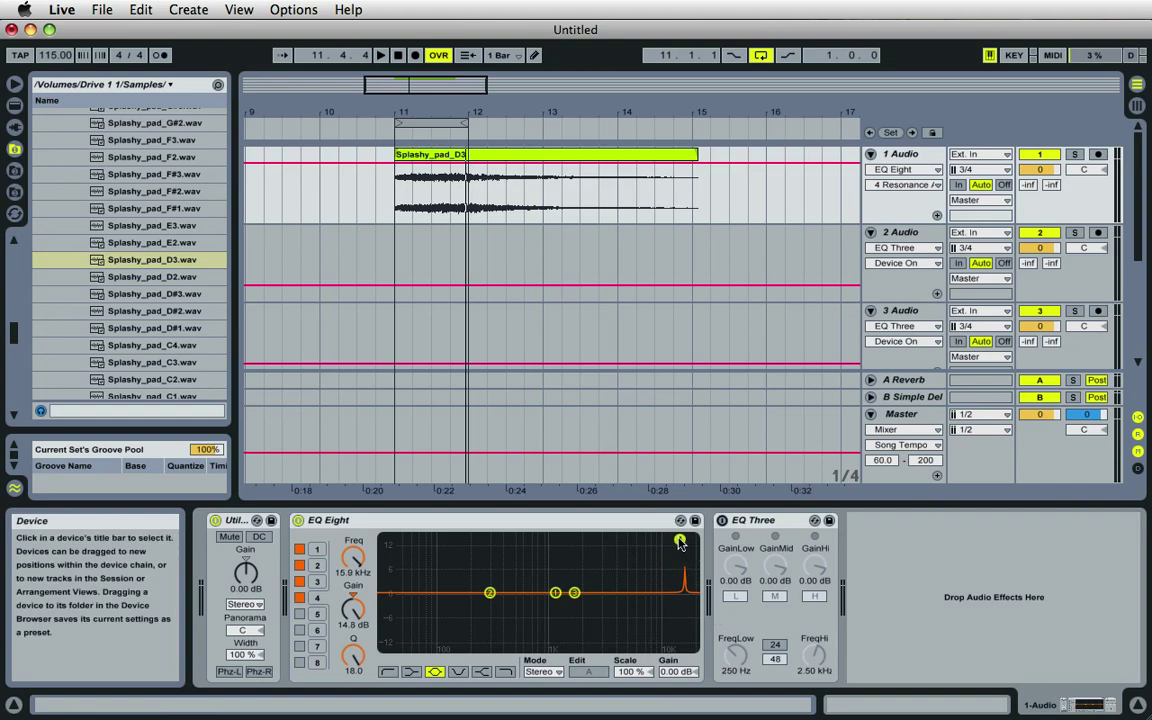
Play the pad from bar 11 while sweeping band 4's +15 dB, Q 18 peak to 3.53 kHz.
{"action": "left_click_drag", "start_coordinate": [680, 544], "coordinate": [665, 545]}
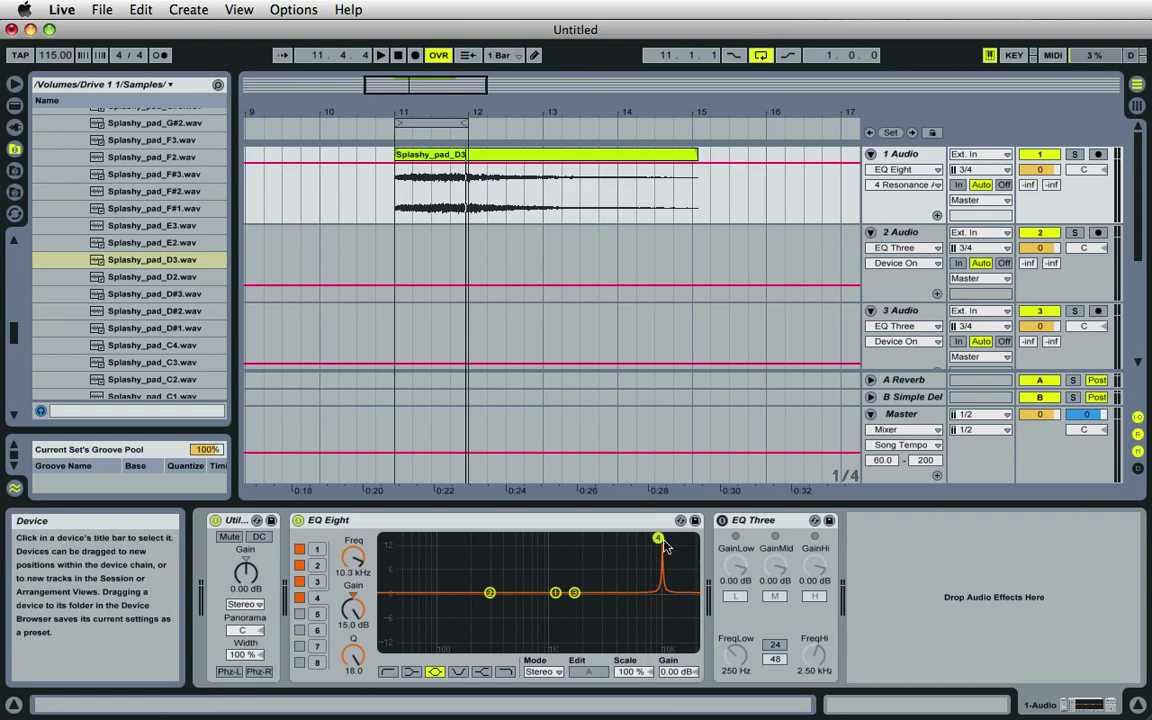
{"action": "left_click", "coordinate": [393, 133]}
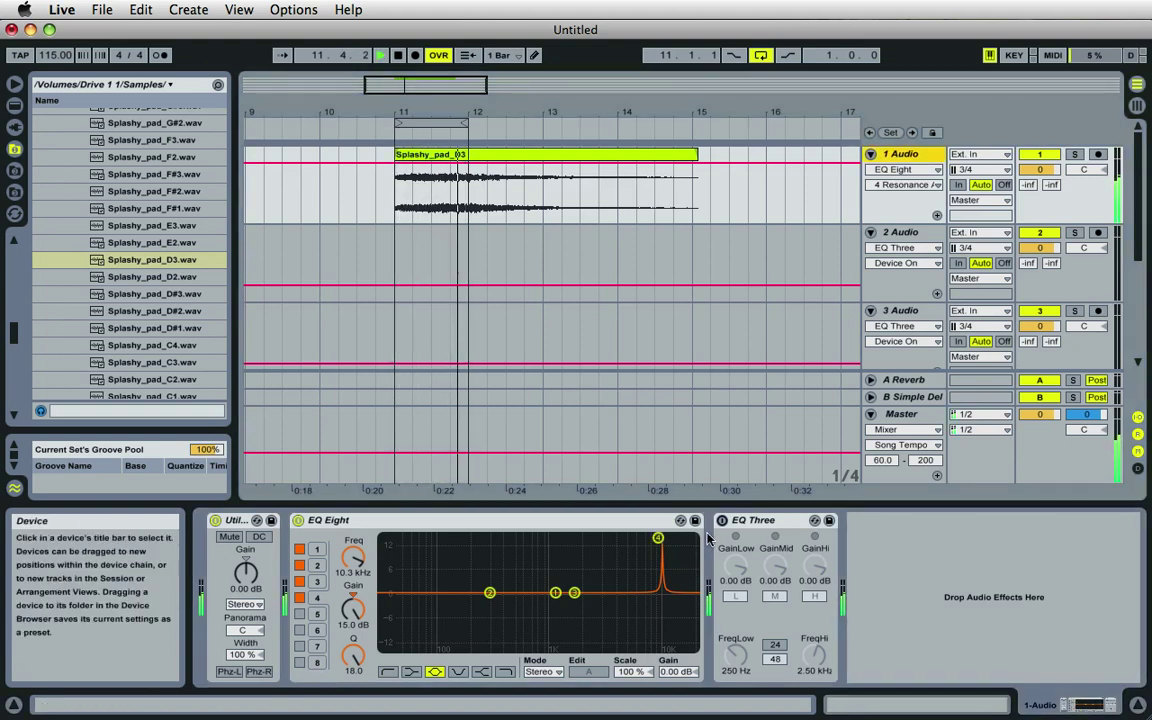
{"action": "left_click_drag", "start_coordinate": [657, 539], "coordinate": [607, 541]}
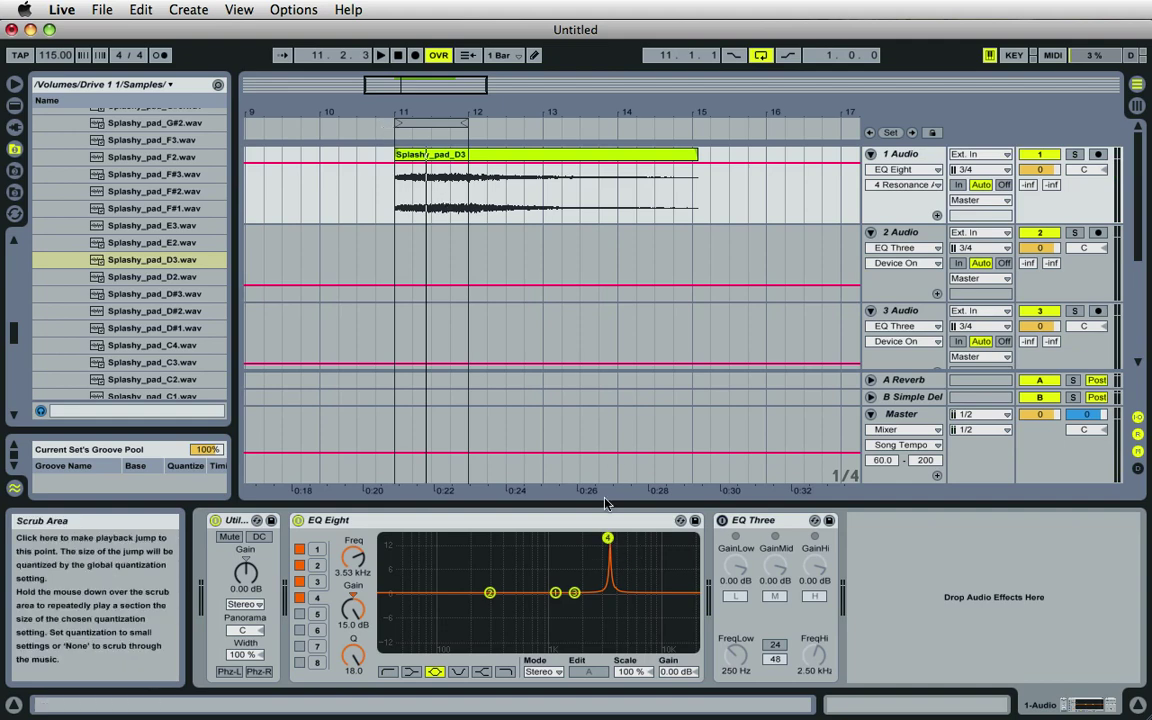
{"action": "left_click", "coordinate": [394, 133]}
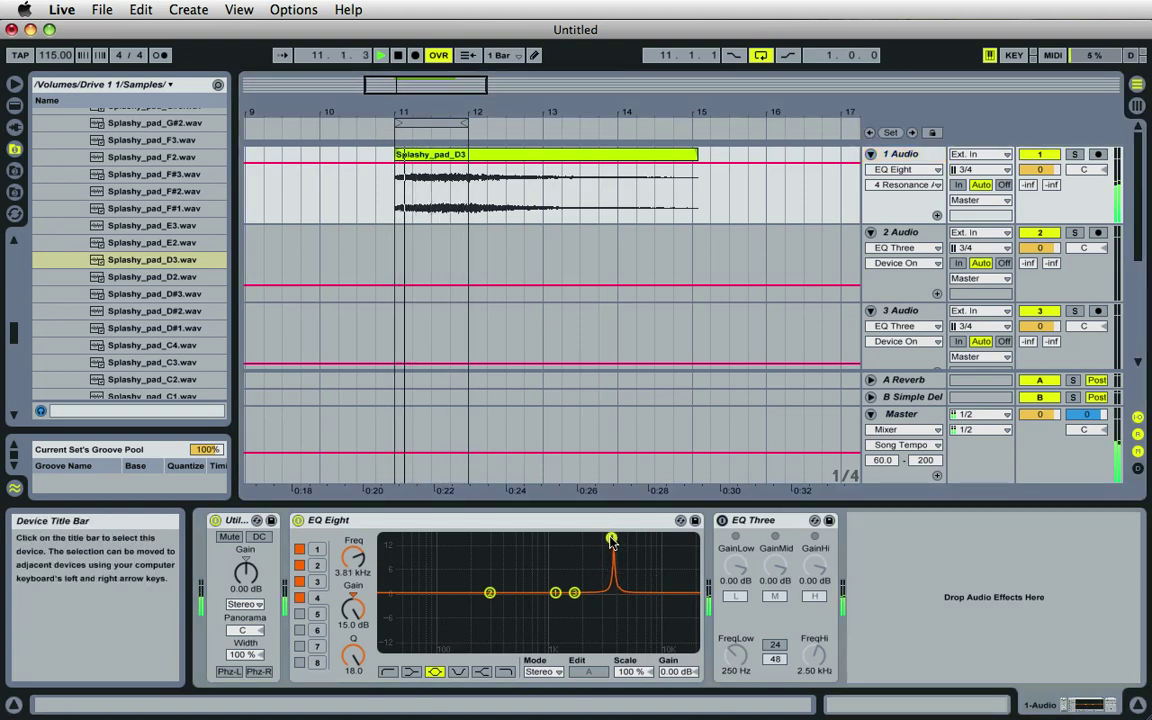
{"action": "left_click_drag", "start_coordinate": [610, 541], "coordinate": [608, 541]}
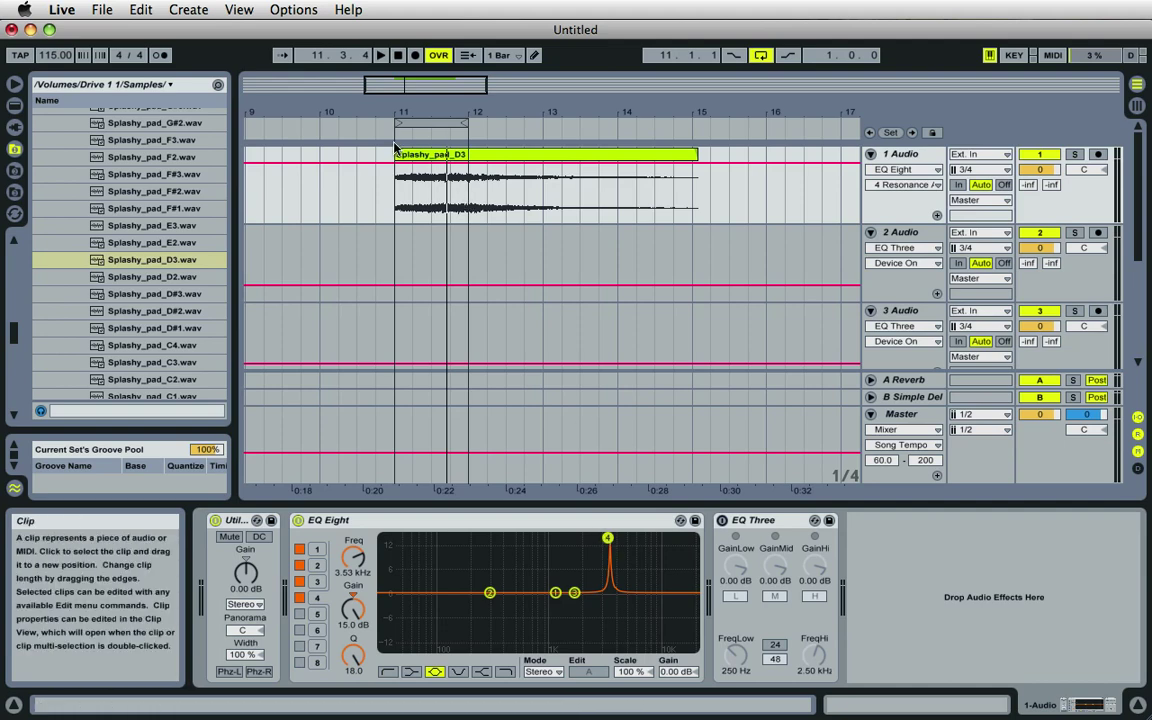
{"action": "key", "text": "space"}
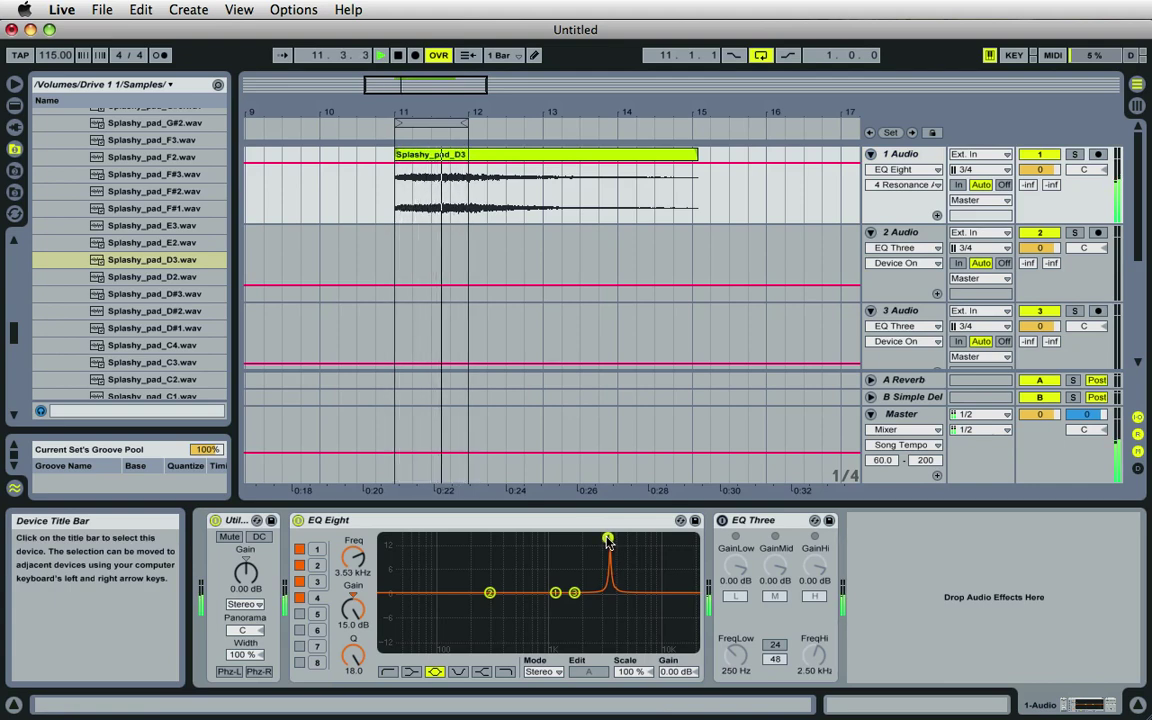
{"action": "left_click_drag", "start_coordinate": [609, 540], "coordinate": [608, 541]}
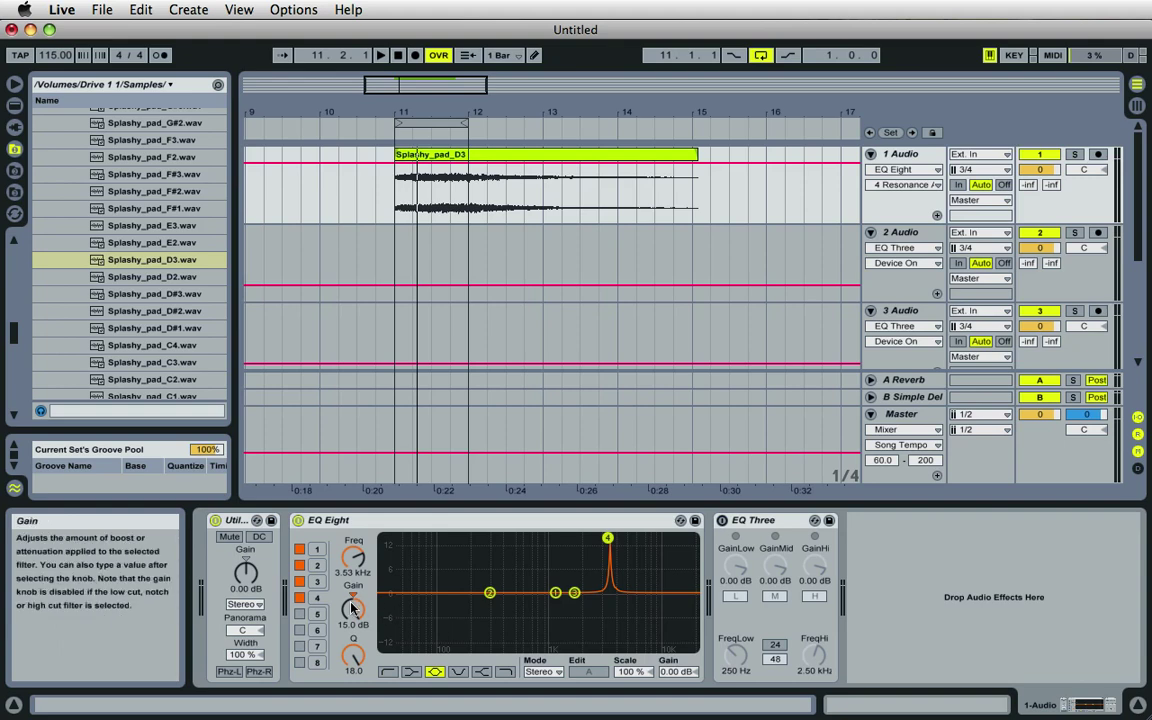
Lower band 4's gain from +15 dB to a -12.6 dB notch at 3.53 kHz, fine-tuning by ear.
{"action": "left_click_drag", "start_coordinate": [350, 612], "coordinate": [348, 613]}
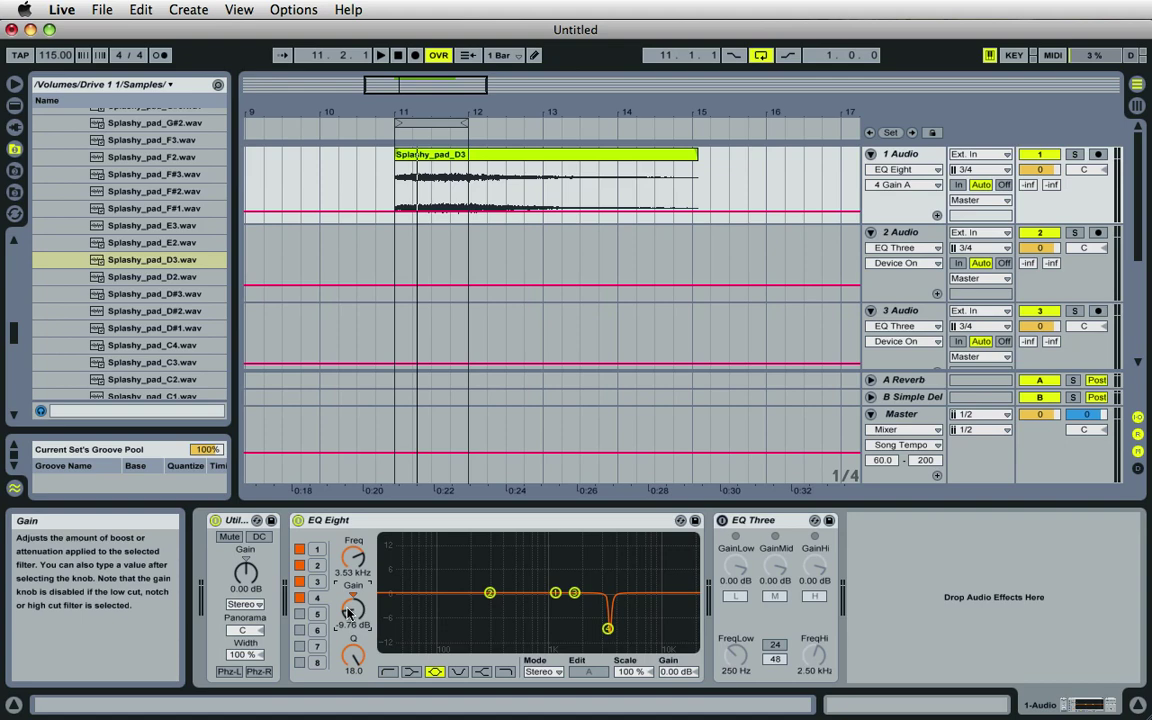
{"action": "left_click_drag", "start_coordinate": [349, 612], "coordinate": [349, 612]}
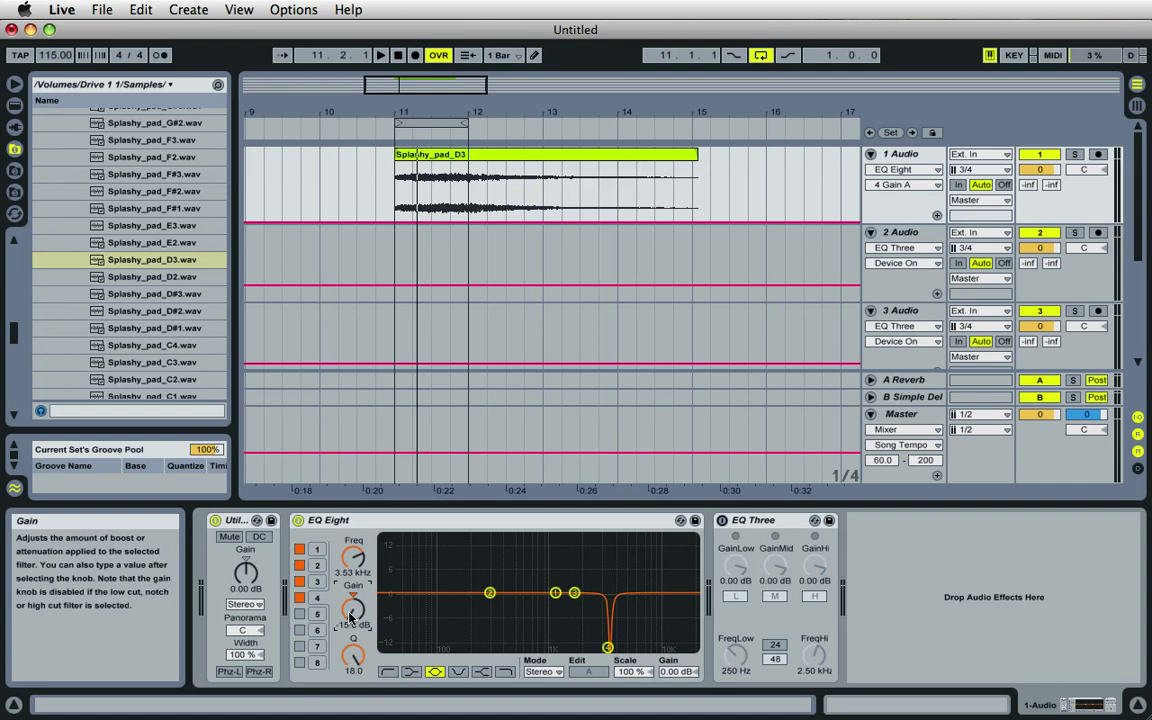
{"action": "left_click_drag", "start_coordinate": [350, 617], "coordinate": [350, 617]}
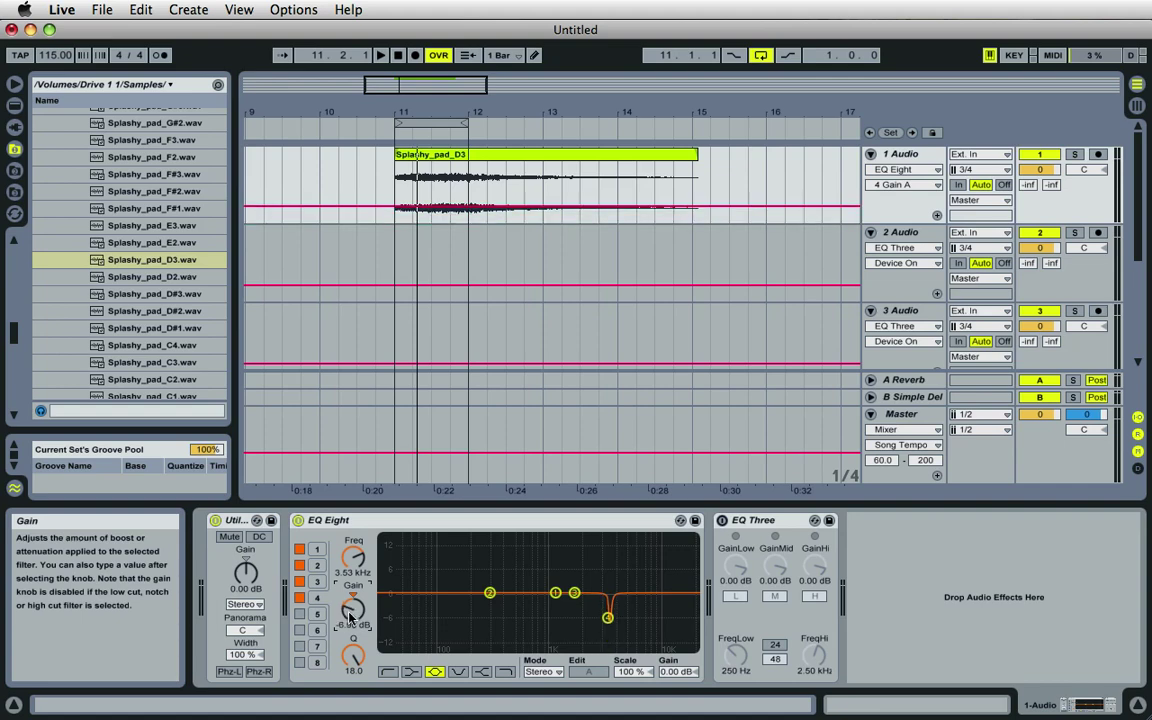
{"action": "left_click_drag", "start_coordinate": [348, 617], "coordinate": [349, 614]}
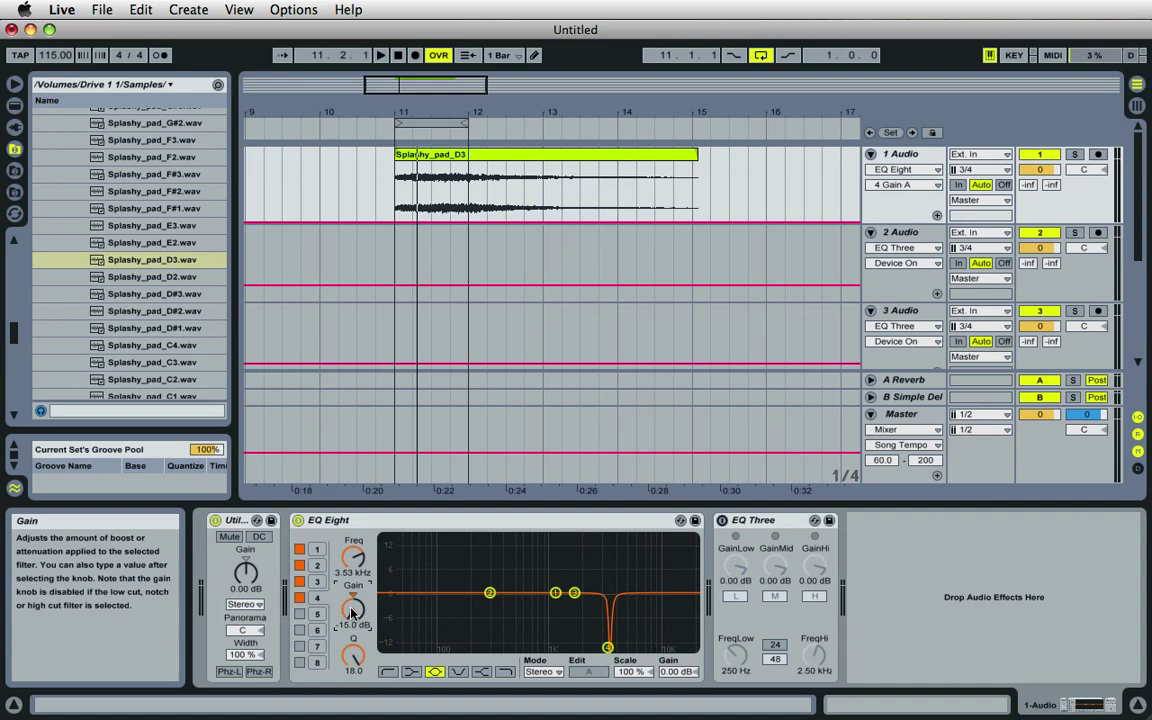
{"action": "left_click_drag", "start_coordinate": [352, 611], "coordinate": [360, 614]}
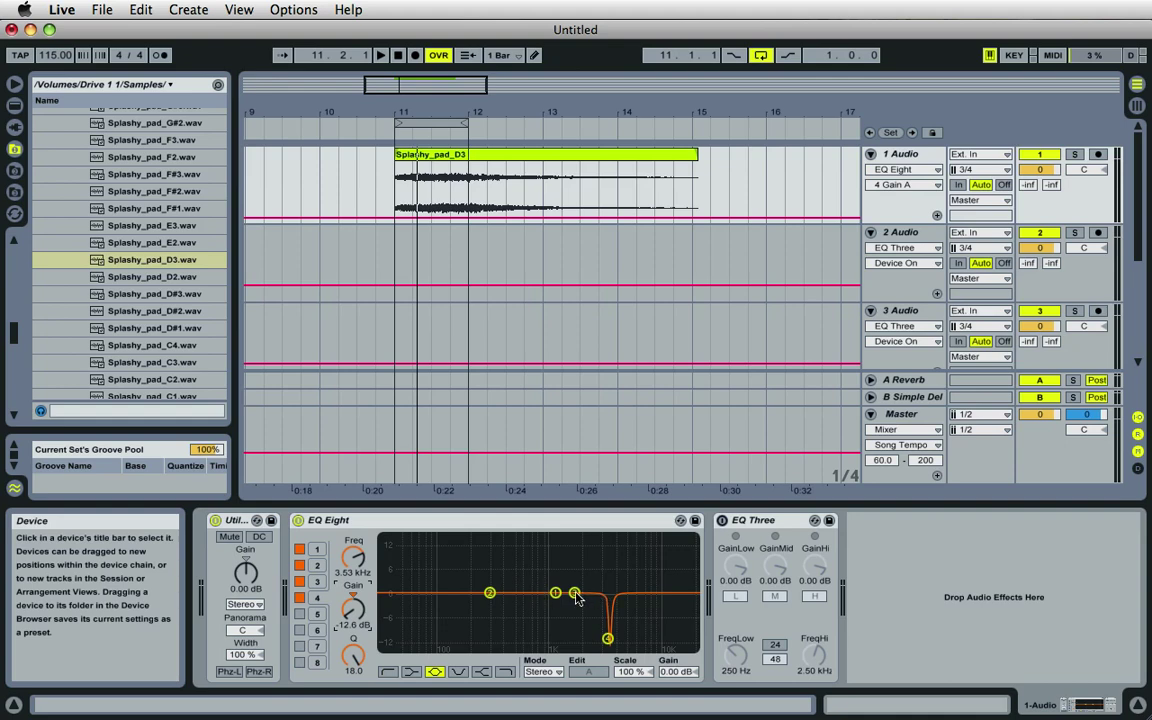
Raise band 3 to a narrow +15 dB peak at 2.36 kHz during playback, then cut it to -12.9 dB.
{"action": "left_click_drag", "start_coordinate": [577, 599], "coordinate": [594, 585]}
{"action": "left_click", "coordinate": [335, 122]}
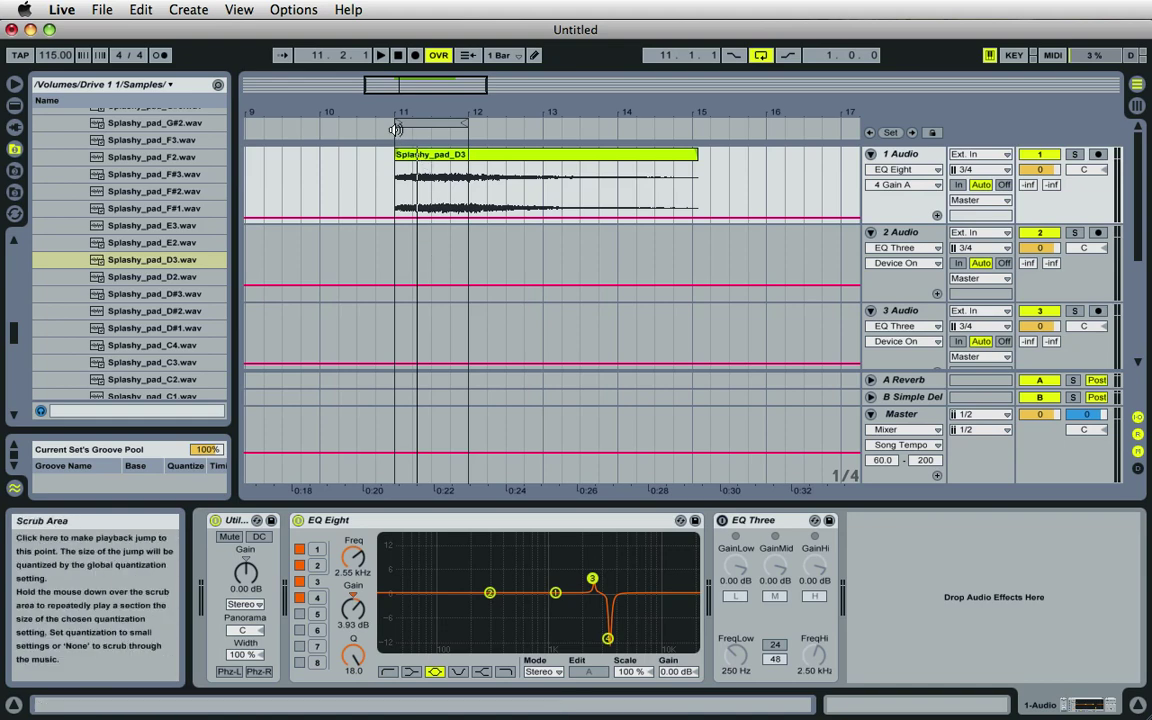
{"action": "left_click_drag", "start_coordinate": [592, 579], "coordinate": [589, 541]}
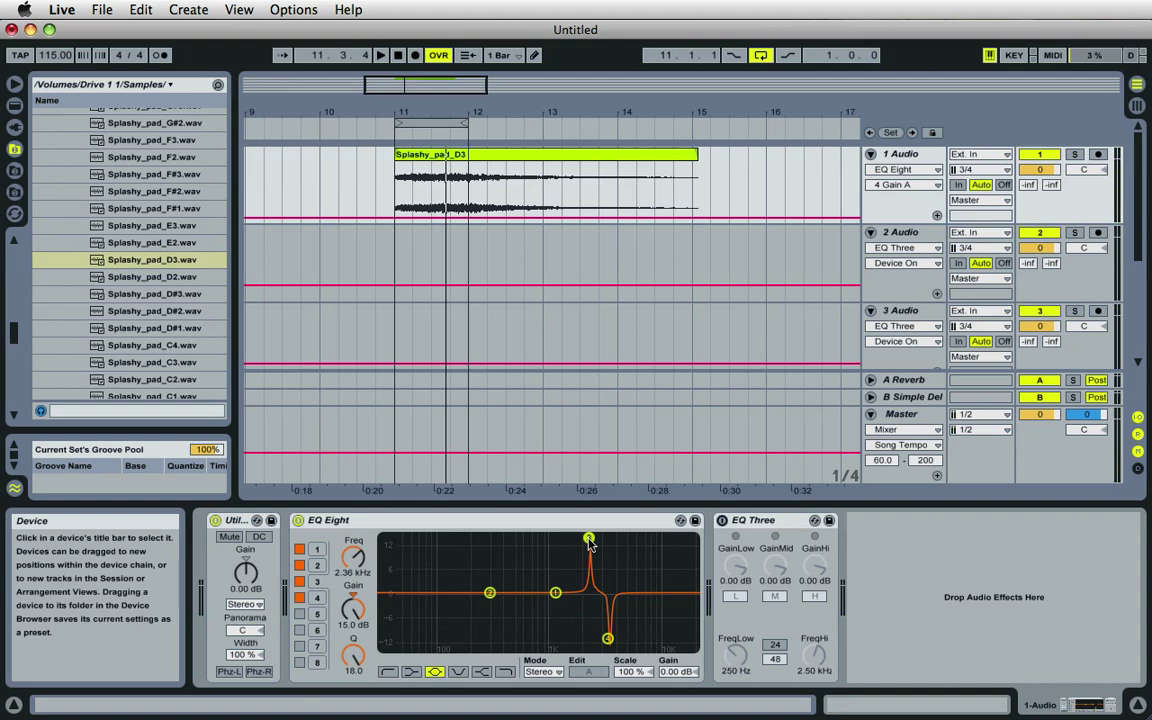
{"action": "left_click_drag", "start_coordinate": [352, 606], "coordinate": [352, 609]}
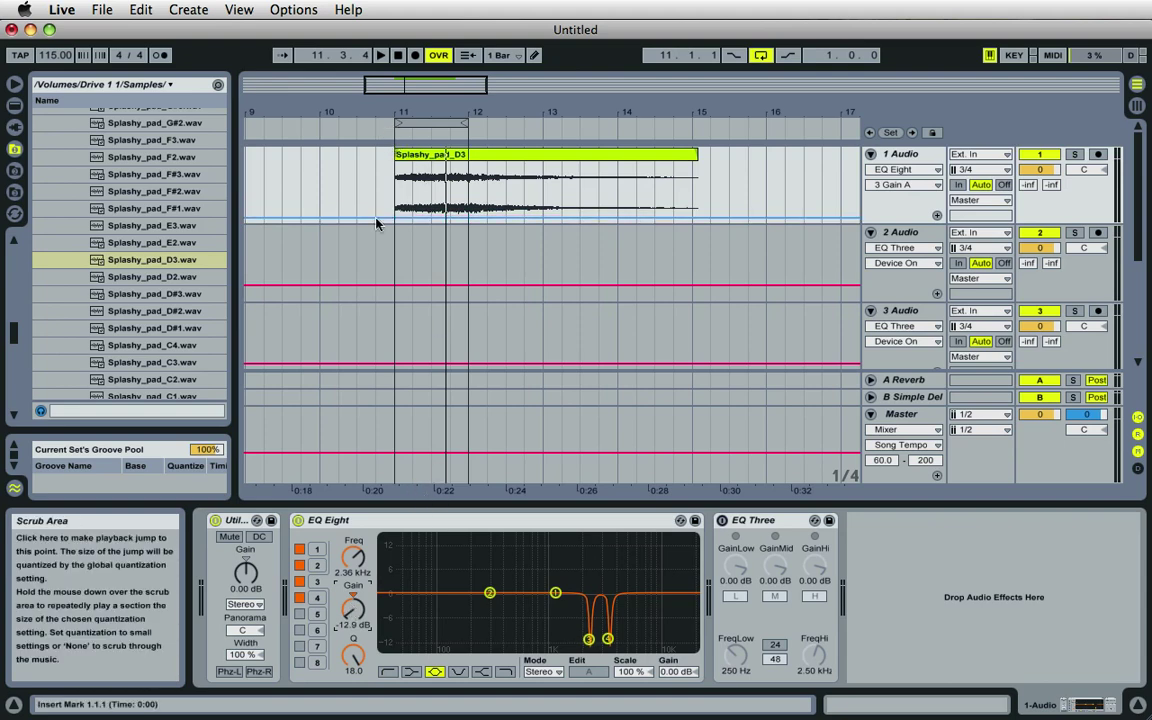
{"action": "left_click", "coordinate": [298, 520]}
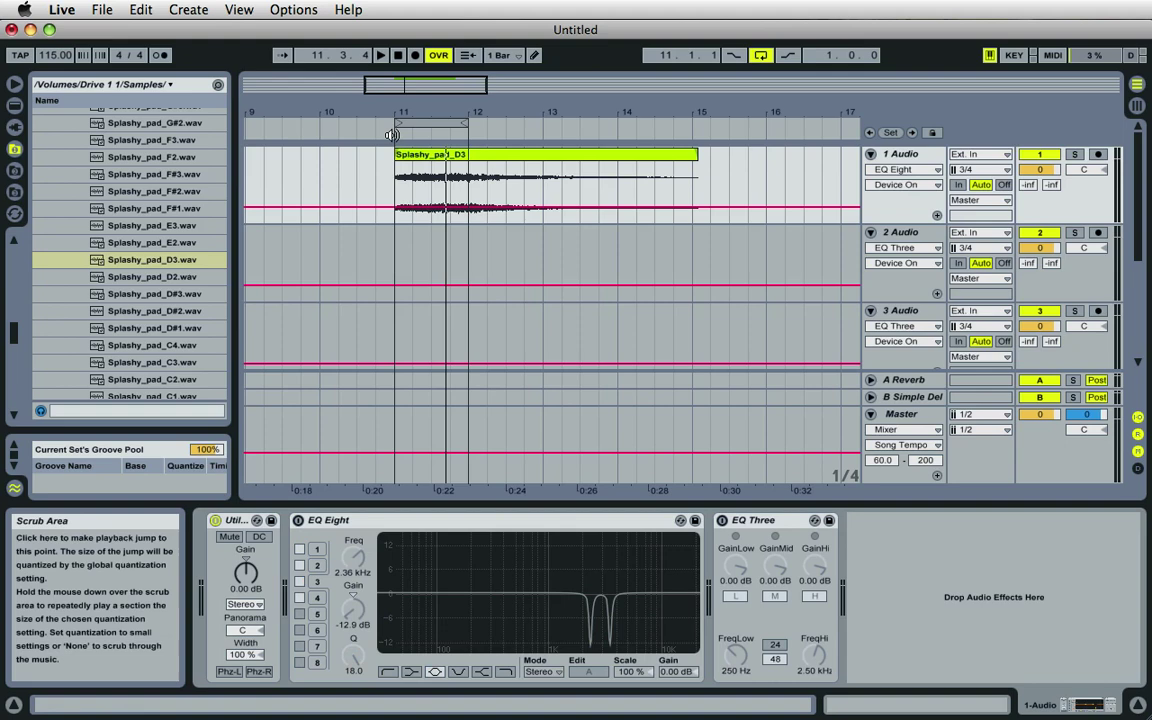
{"action": "left_click", "coordinate": [398, 137]}
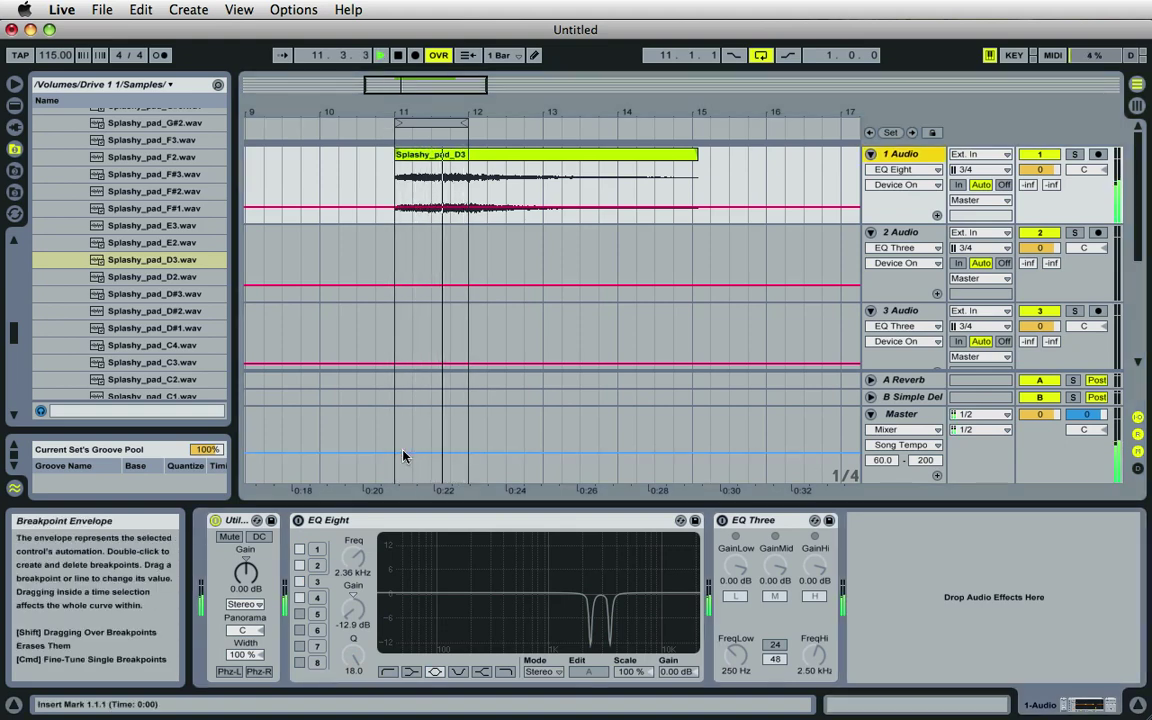
{"action": "left_click", "coordinate": [298, 521]}
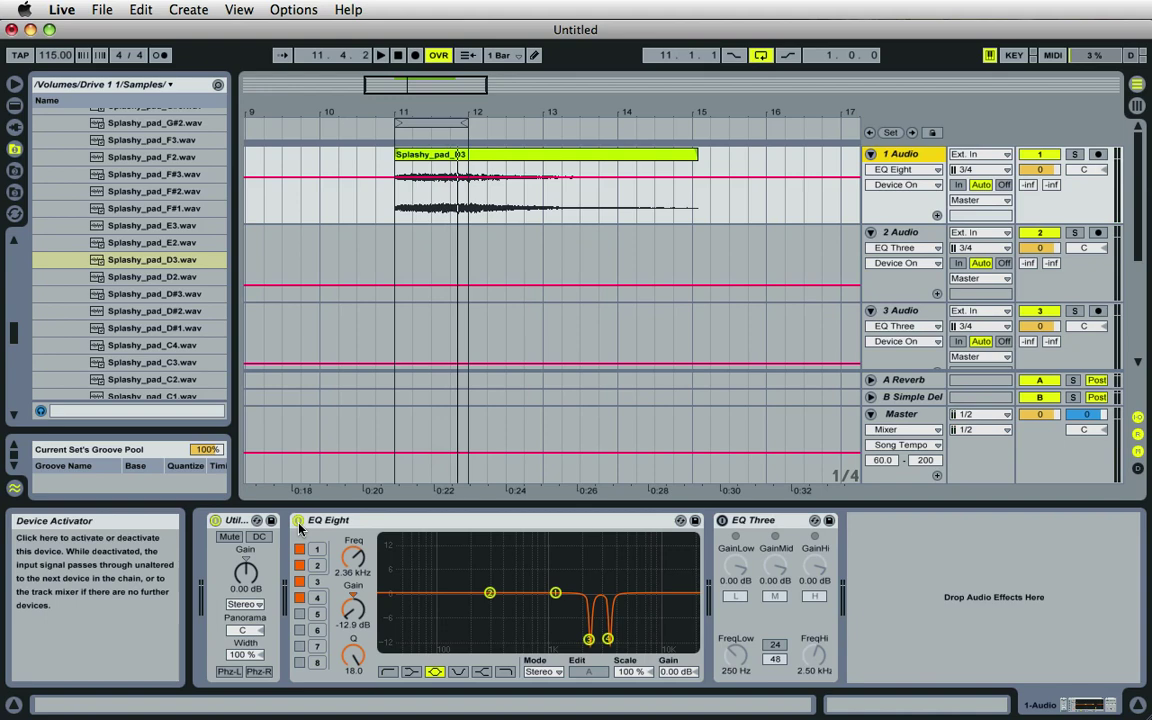
{"action": "left_click", "coordinate": [396, 133]}
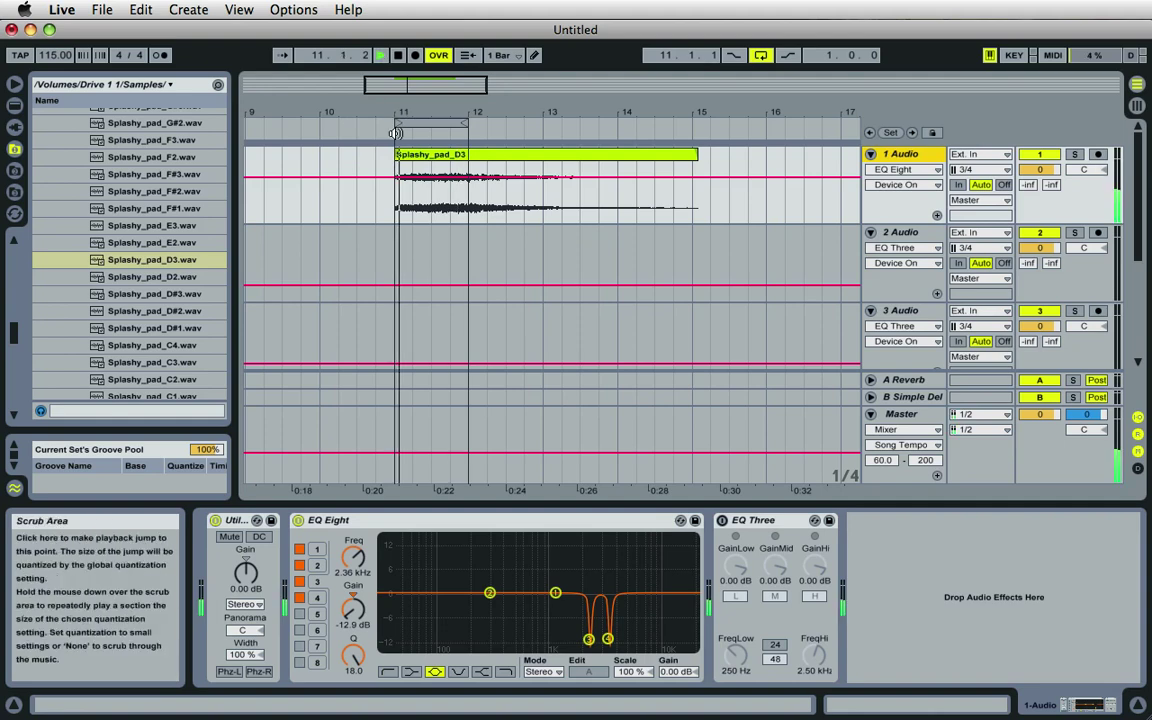
{"action": "left_click", "coordinate": [298, 521]}
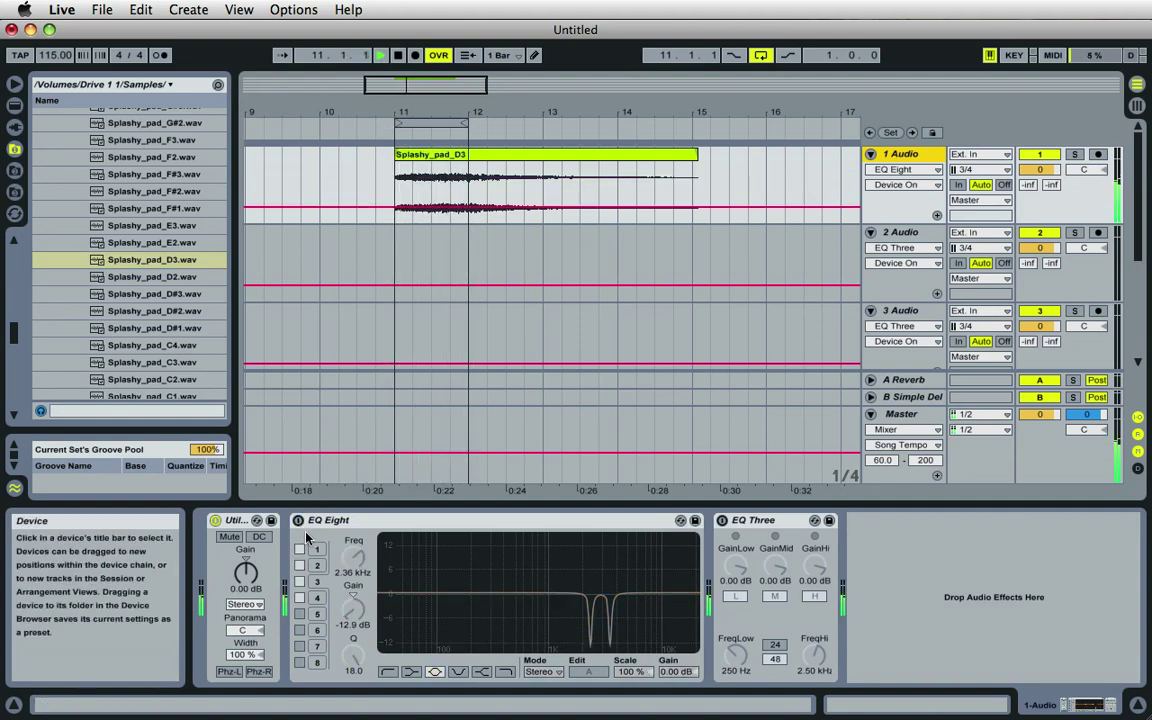
{"action": "left_click", "coordinate": [299, 522]}
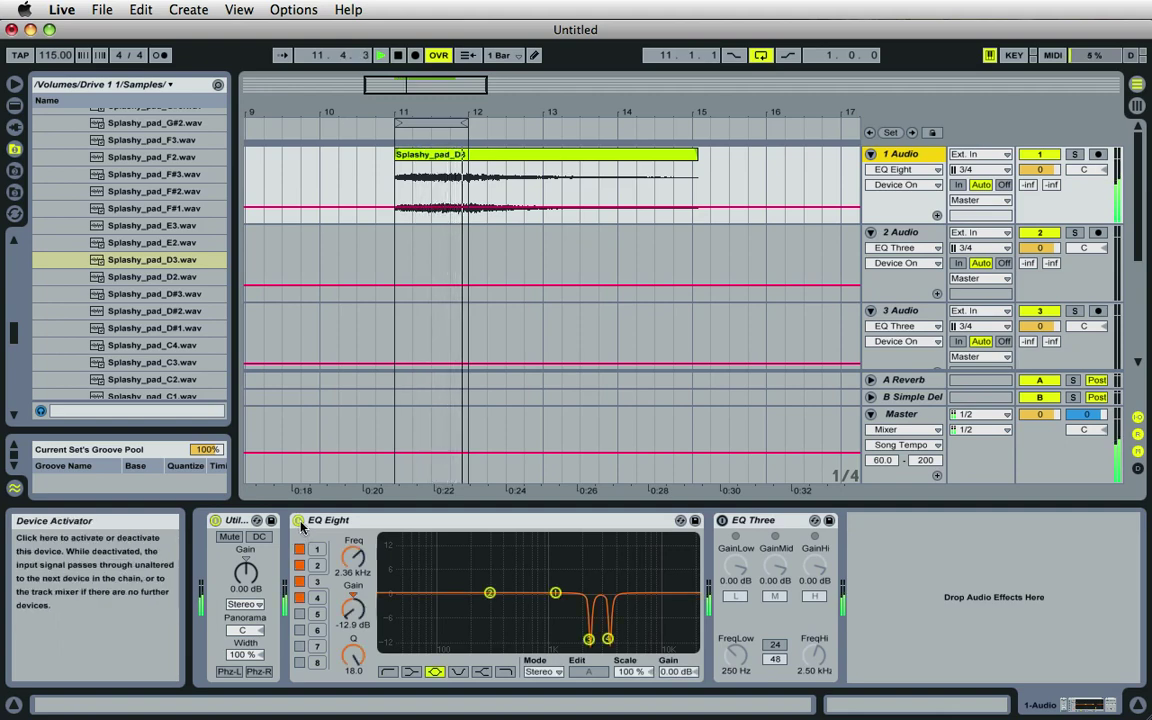